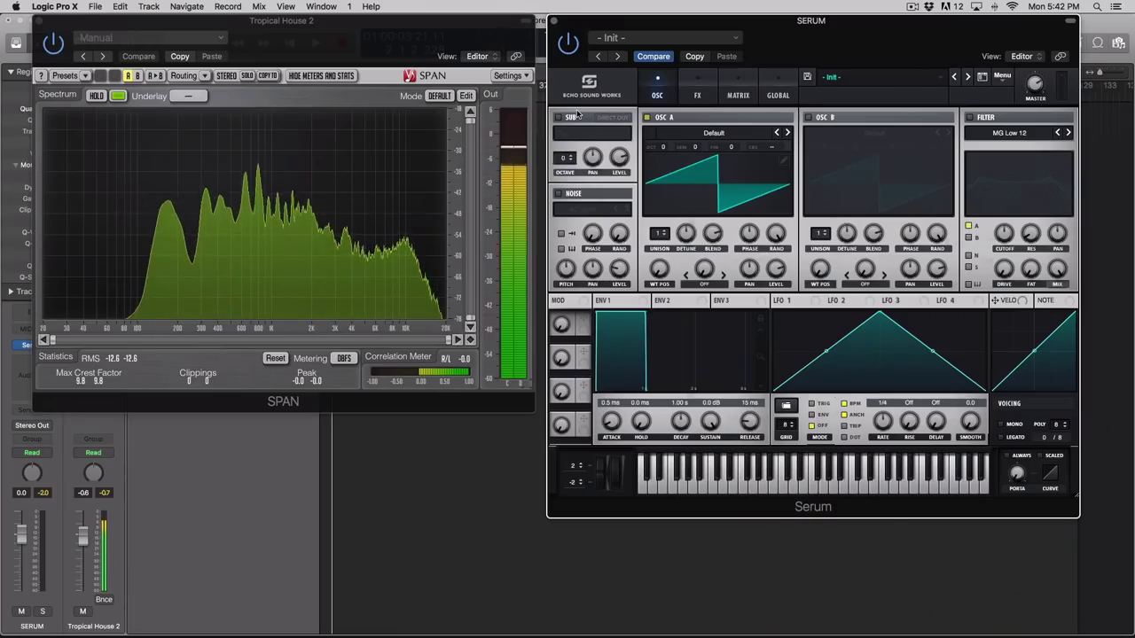
- Load the Analog_BD_Sine wavetable from the Analog set into Serum's oscillator A
click(681, 132)
mouse_move(824, 167)
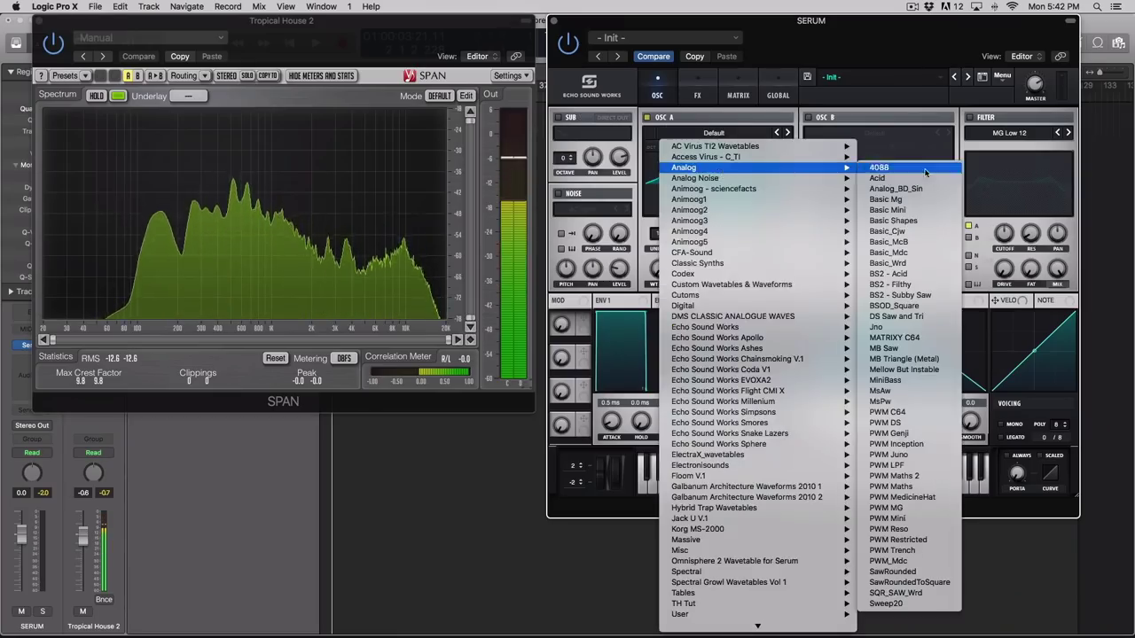
click(920, 189)
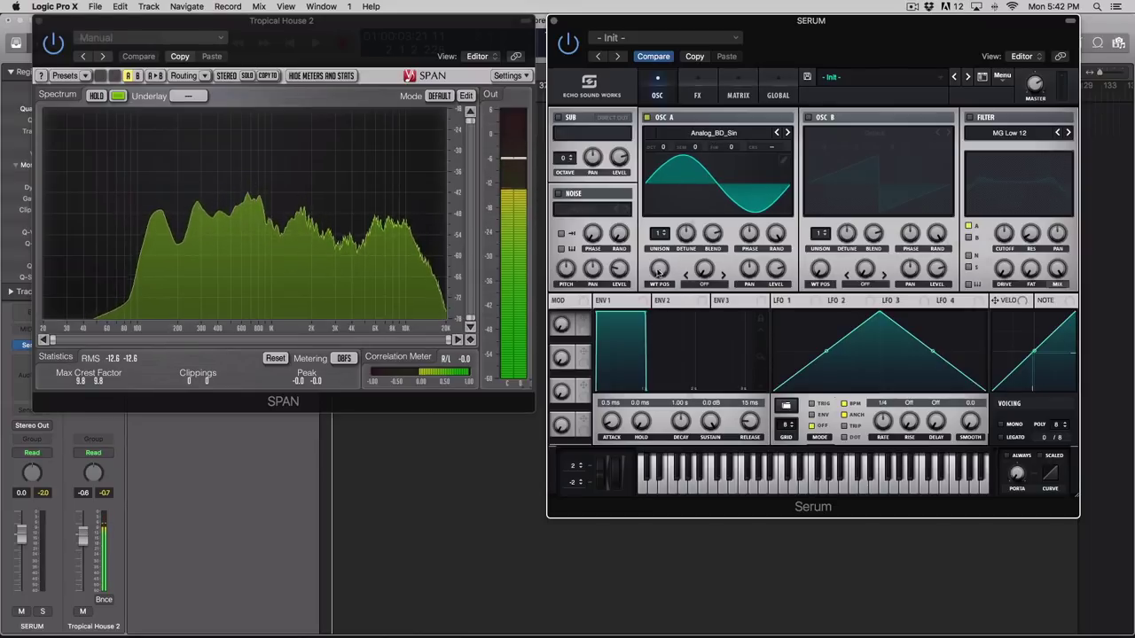
- Sweep oscillator A's wavetable position up and back to a clean sine, then move SPAN aside
drag(659, 271, 678, 150)
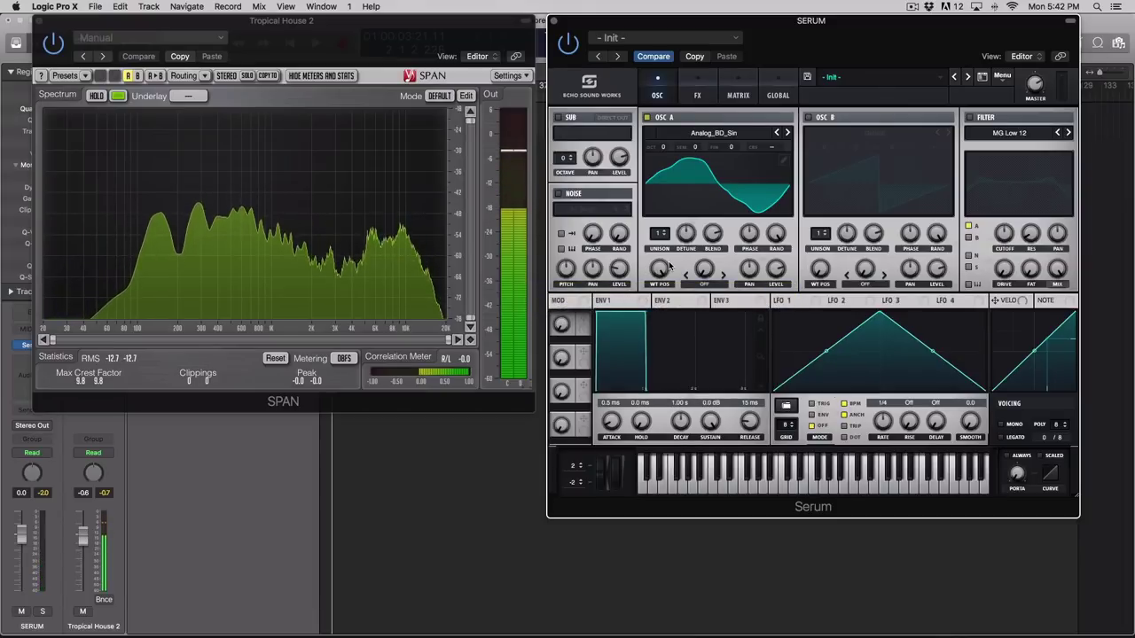
drag(670, 266, 687, 322)
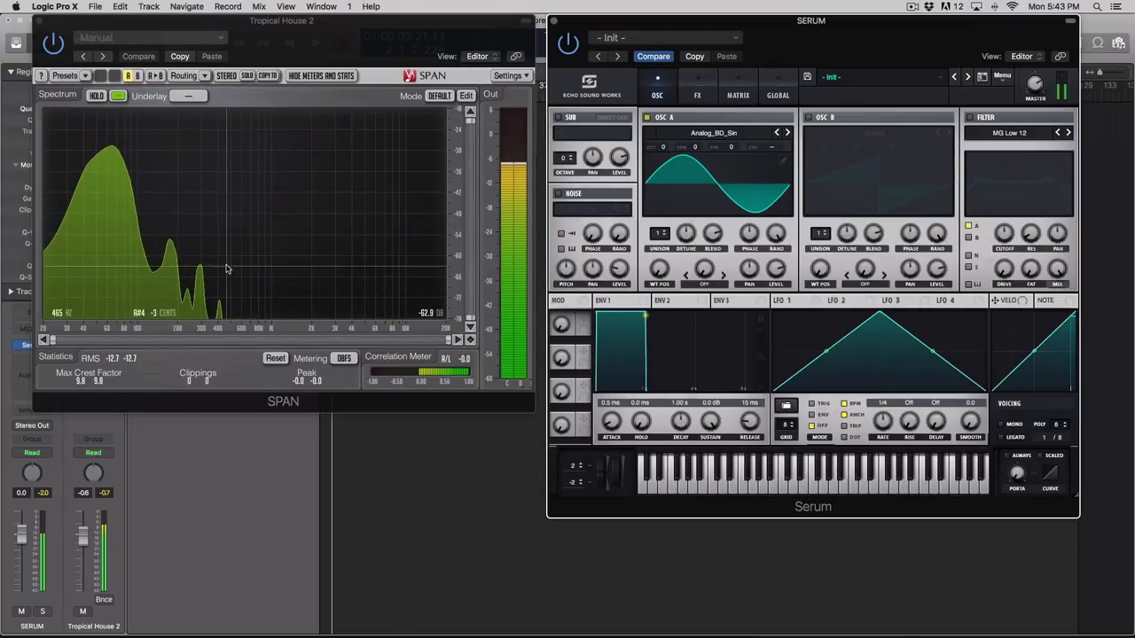
drag(284, 20, 452, 114)
- Move SPAN onto the Serum channel, open it, and lower the Serum fader to -9.0 dB
drag(93, 389, 32, 382)
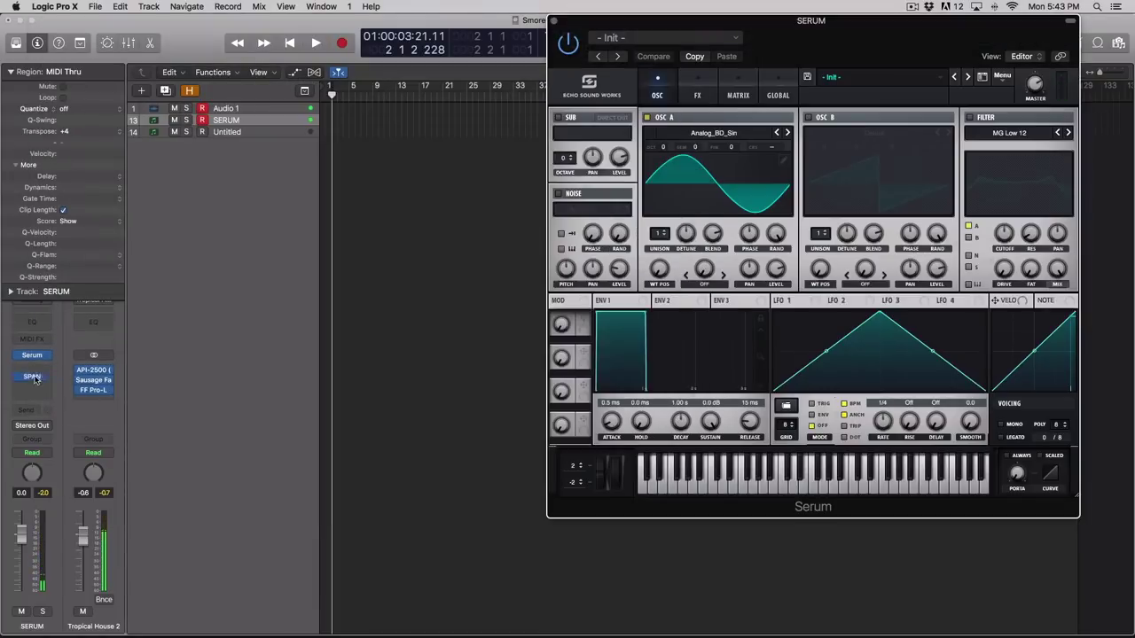
click(33, 381)
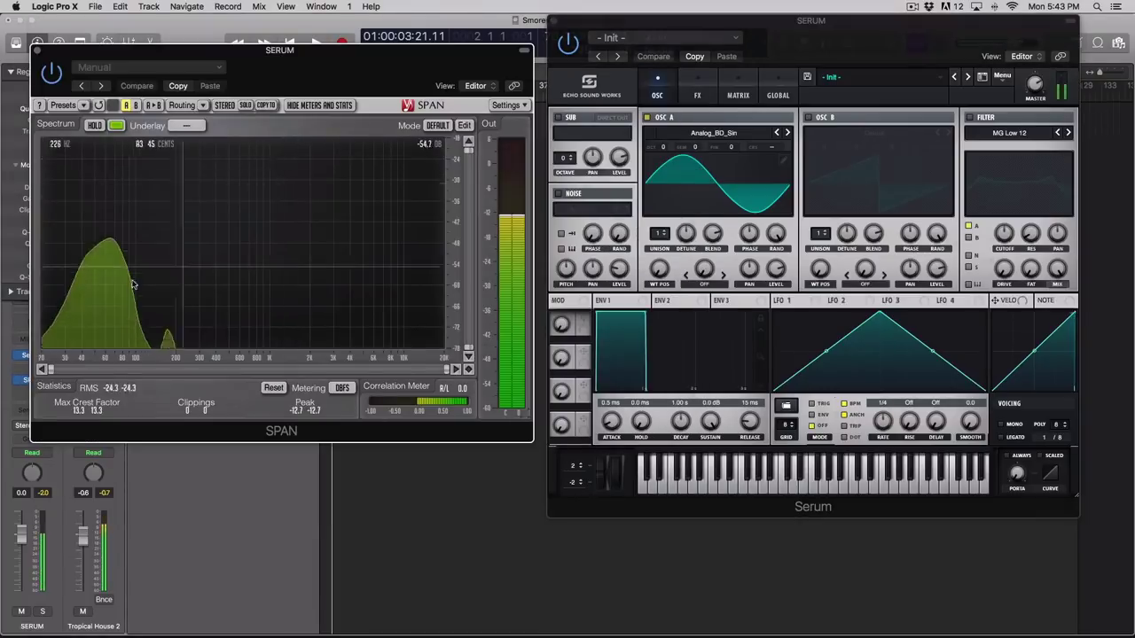
drag(21, 532, 22, 556)
drag(280, 55, 291, 25)
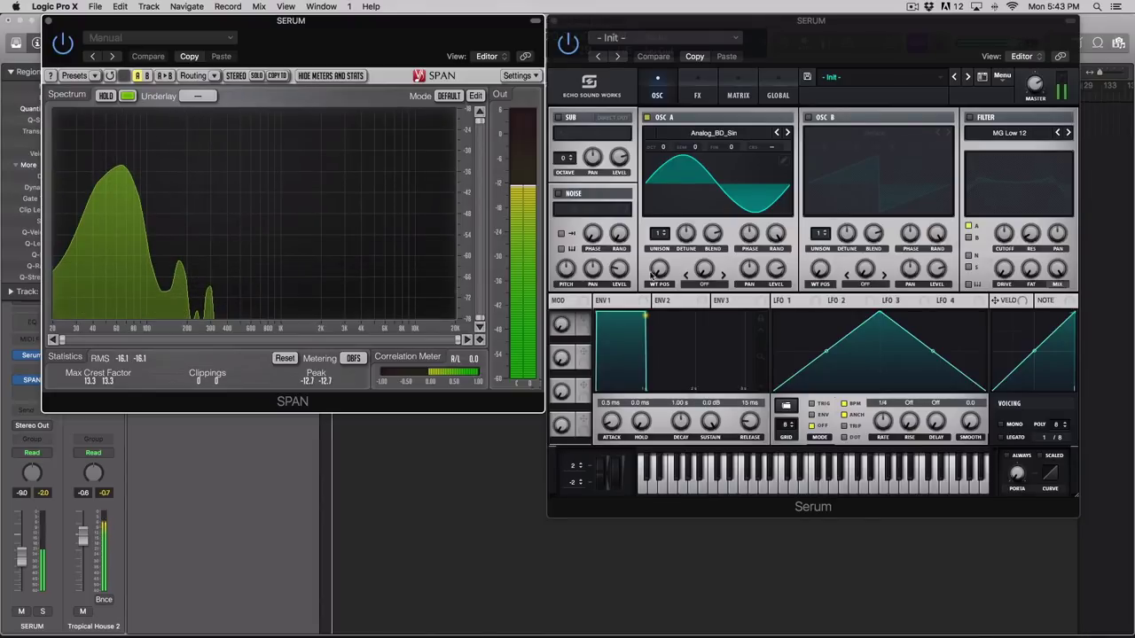
- Sweep oscillator A's wavetable position upward, then reset it to a clean sine
click(660, 274)
drag(660, 270, 671, 179)
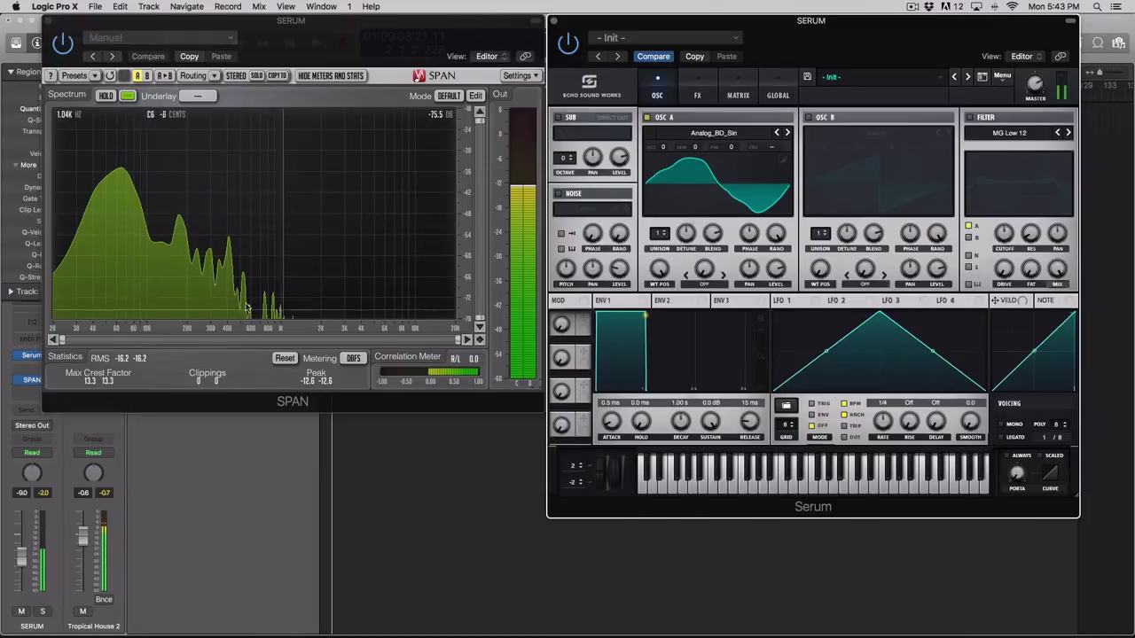
double_click(675, 268)
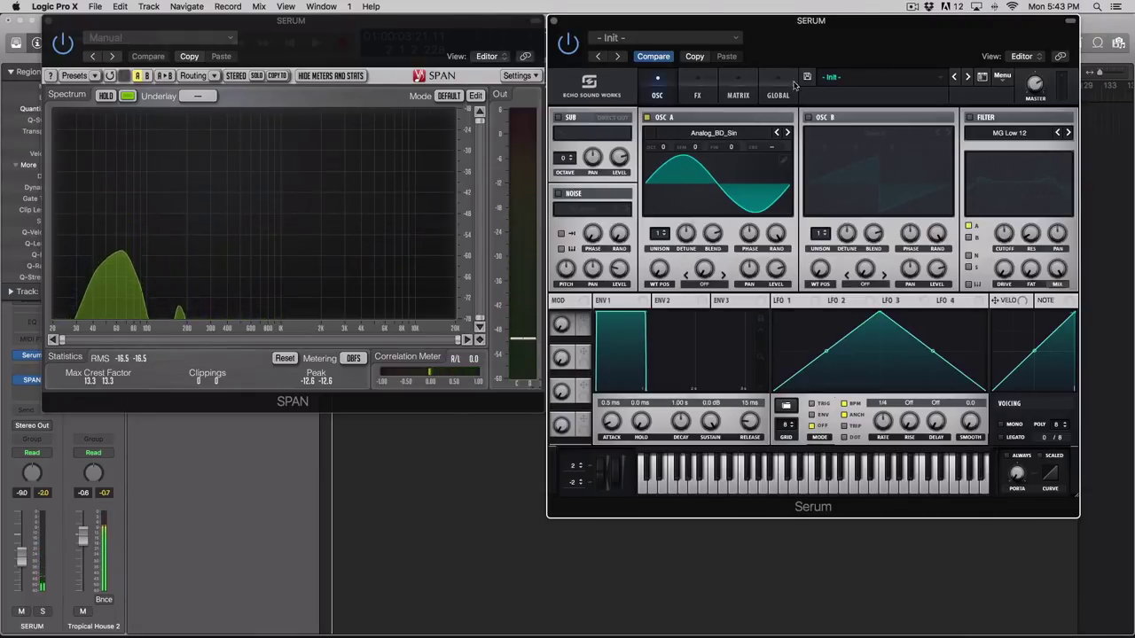
- Enable Serum's Tube distortion with 72% drive, 57% mix, pre filter and raised cutoff
click(697, 90)
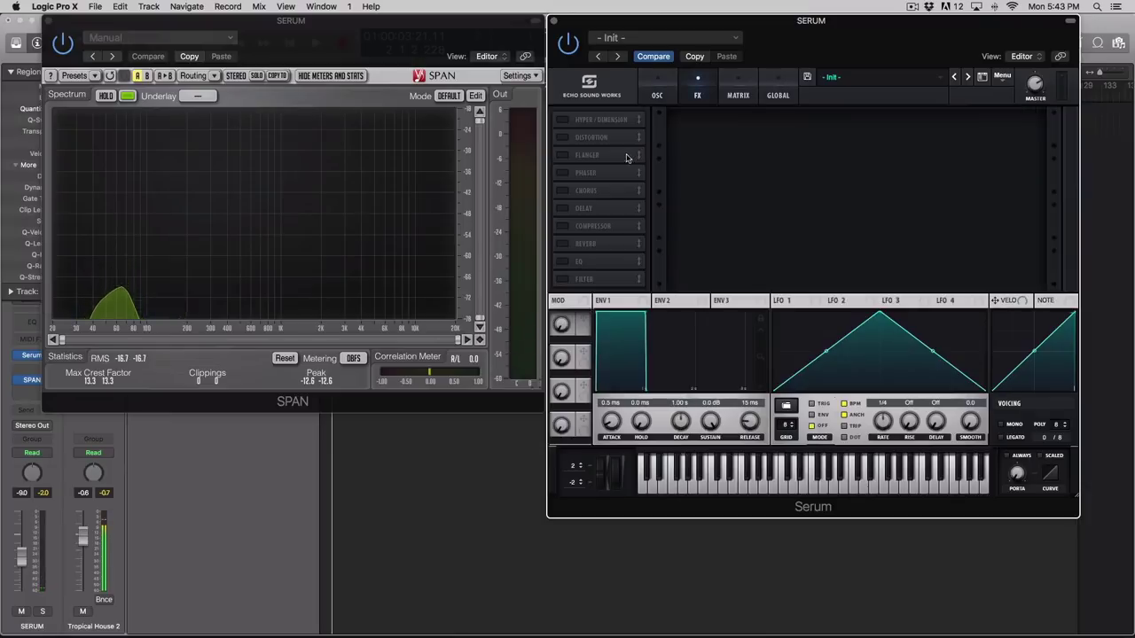
click(564, 138)
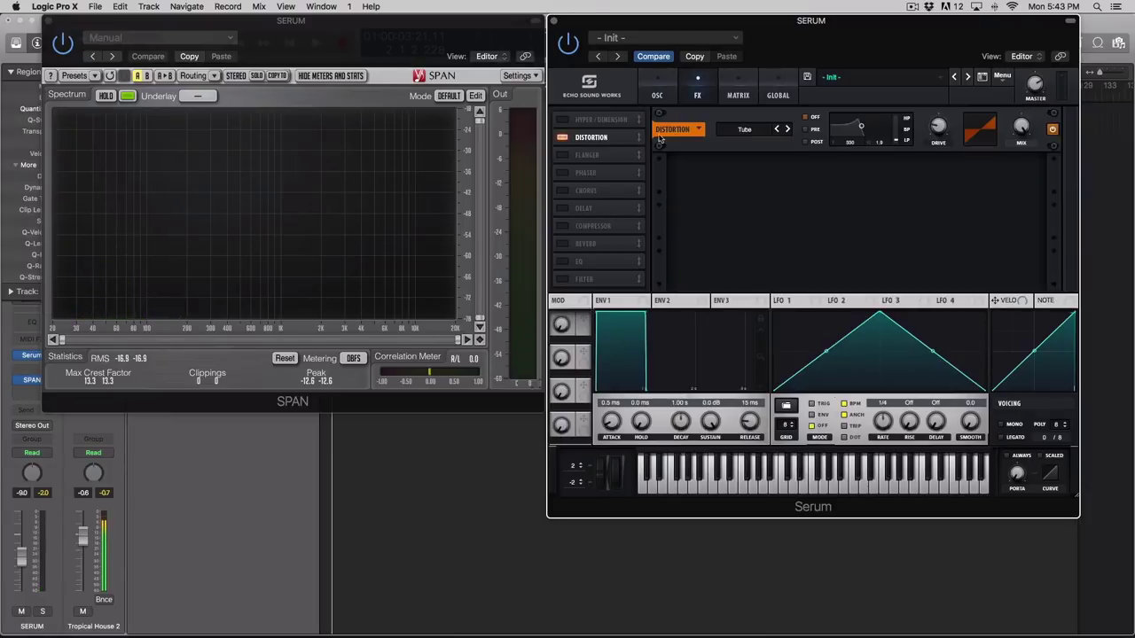
click(750, 133)
click(744, 143)
drag(939, 128, 942, 64)
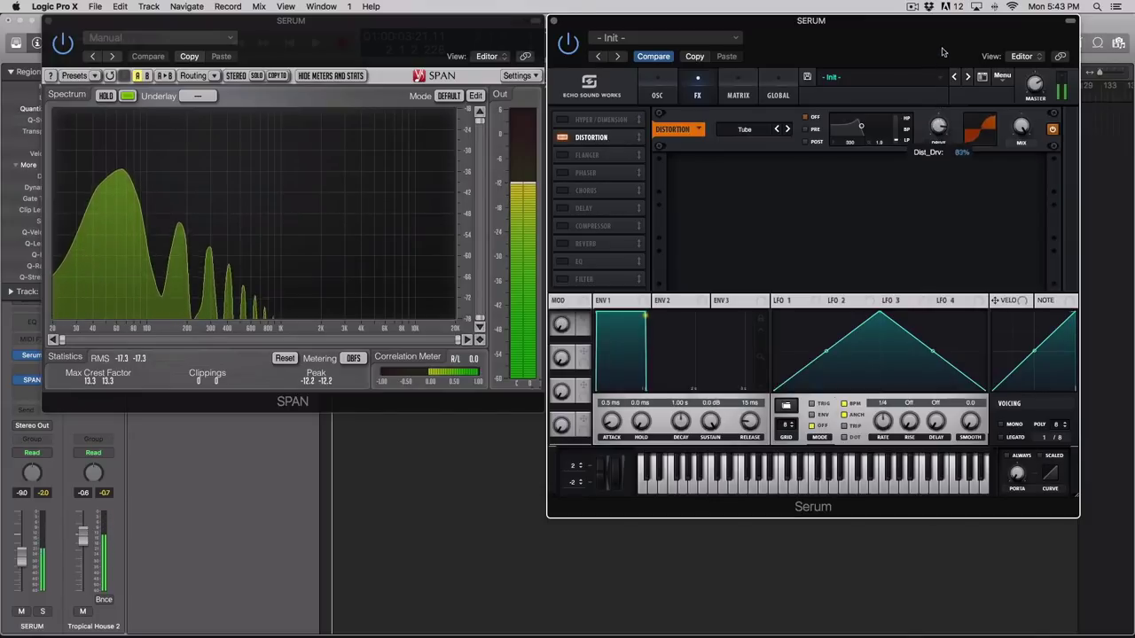
drag(1021, 126, 1017, 188)
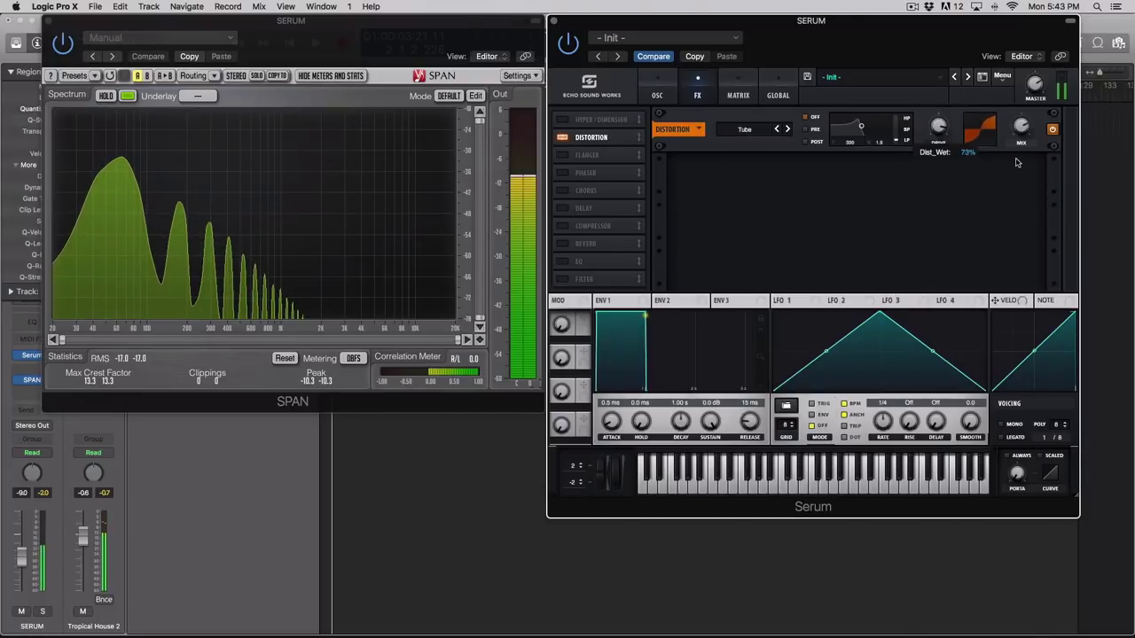
click(810, 129)
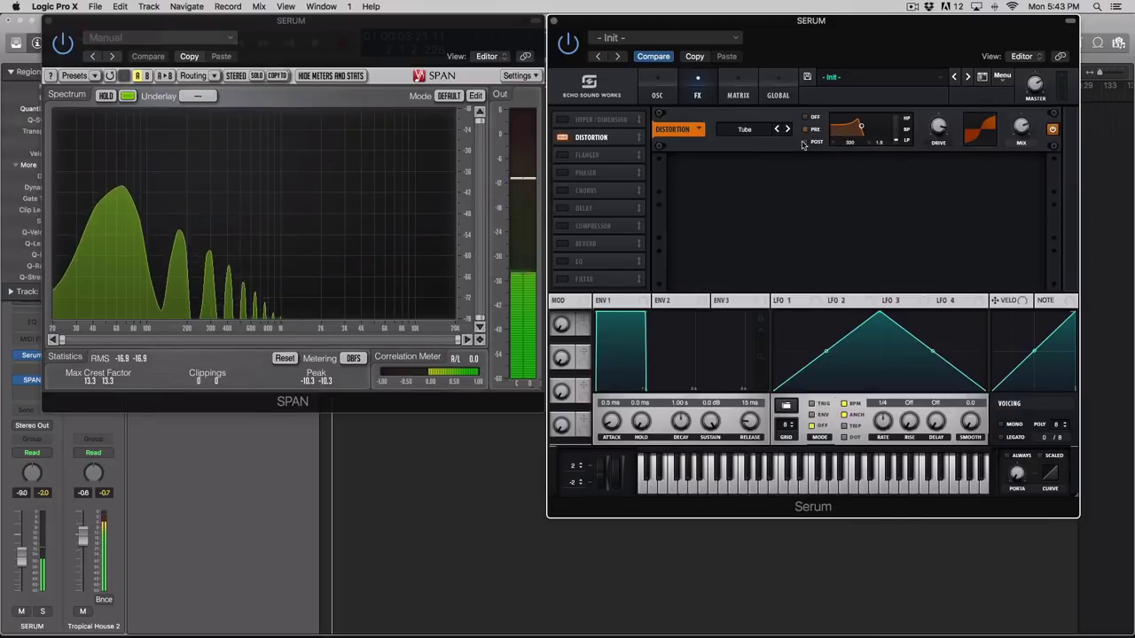
drag(859, 129, 885, 139)
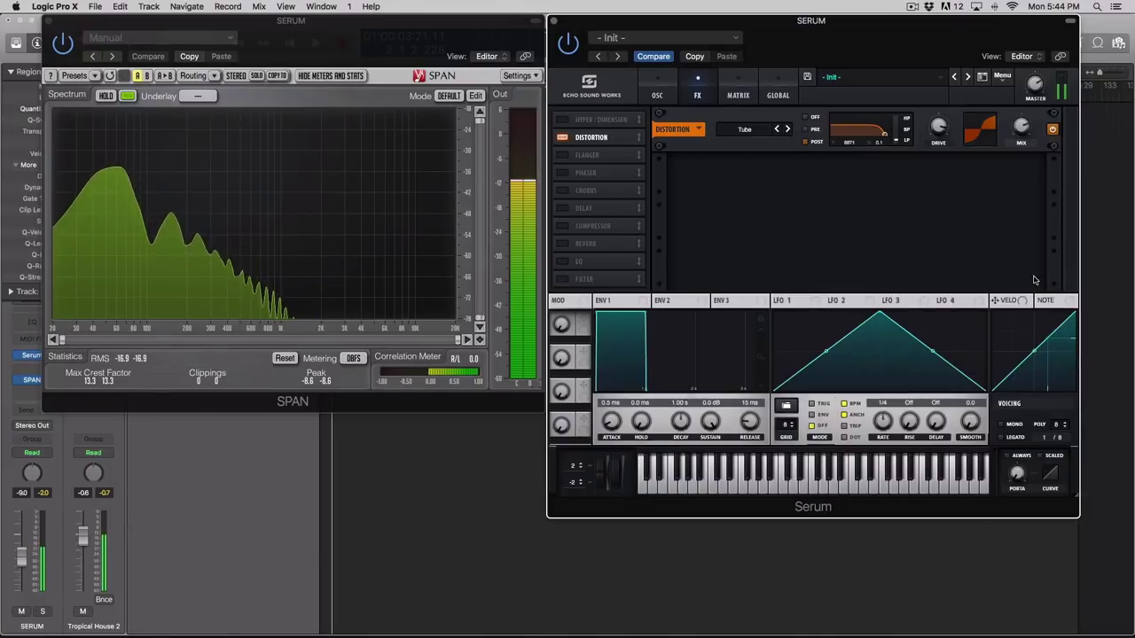
- Switch Serum to mono voicing and push distortion drive higher at 100% mix with post filter
click(1009, 426)
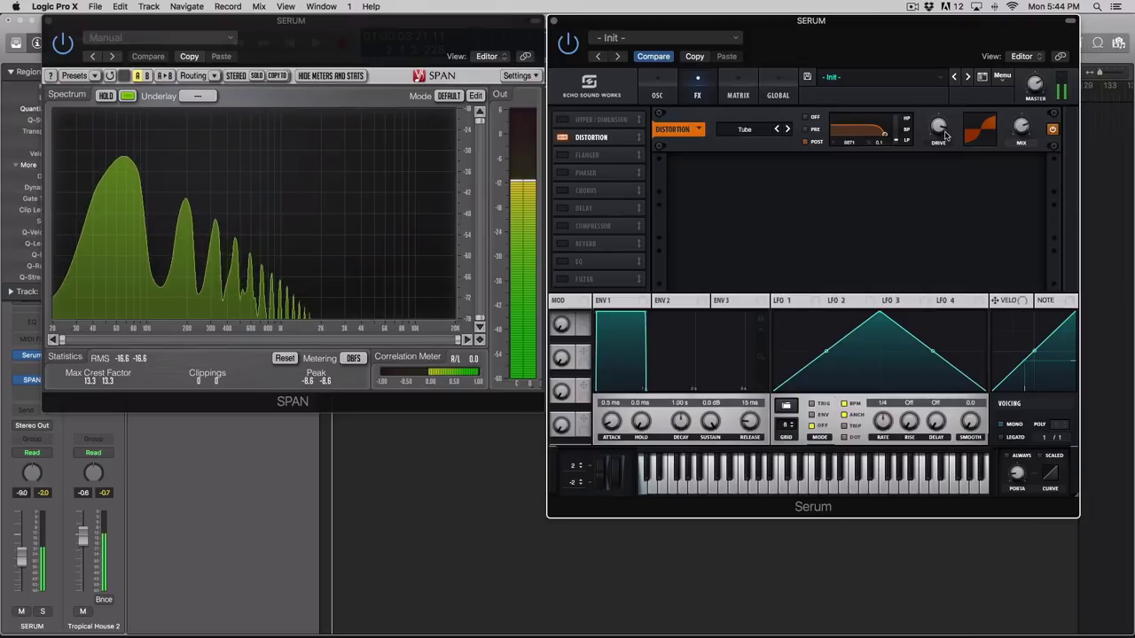
drag(940, 128, 940, 84)
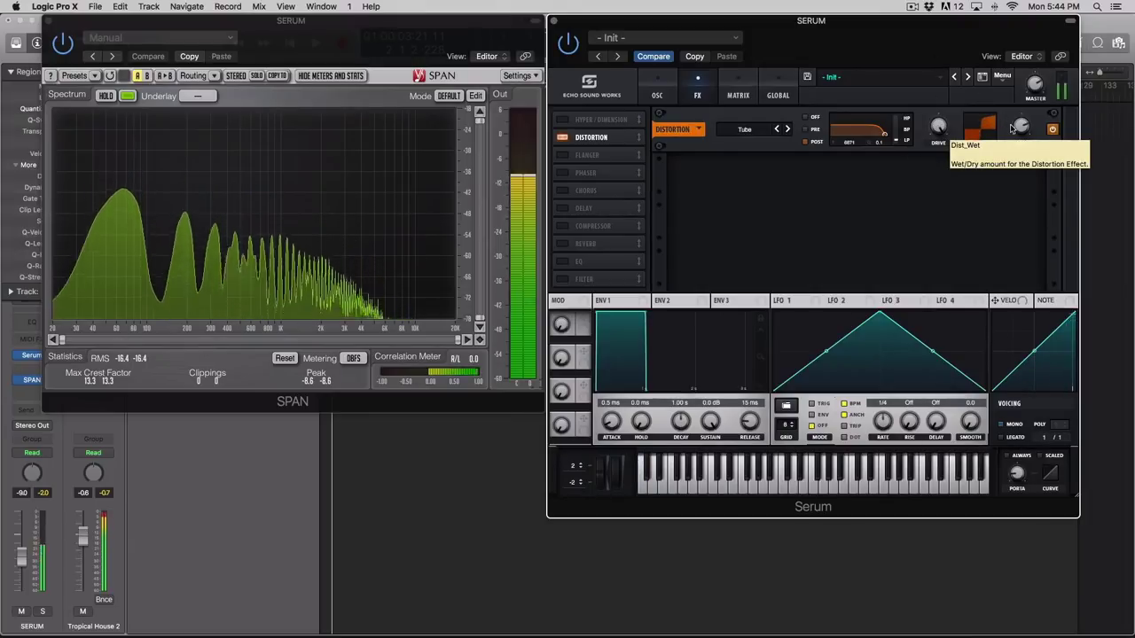
drag(1012, 129, 1018, 72)
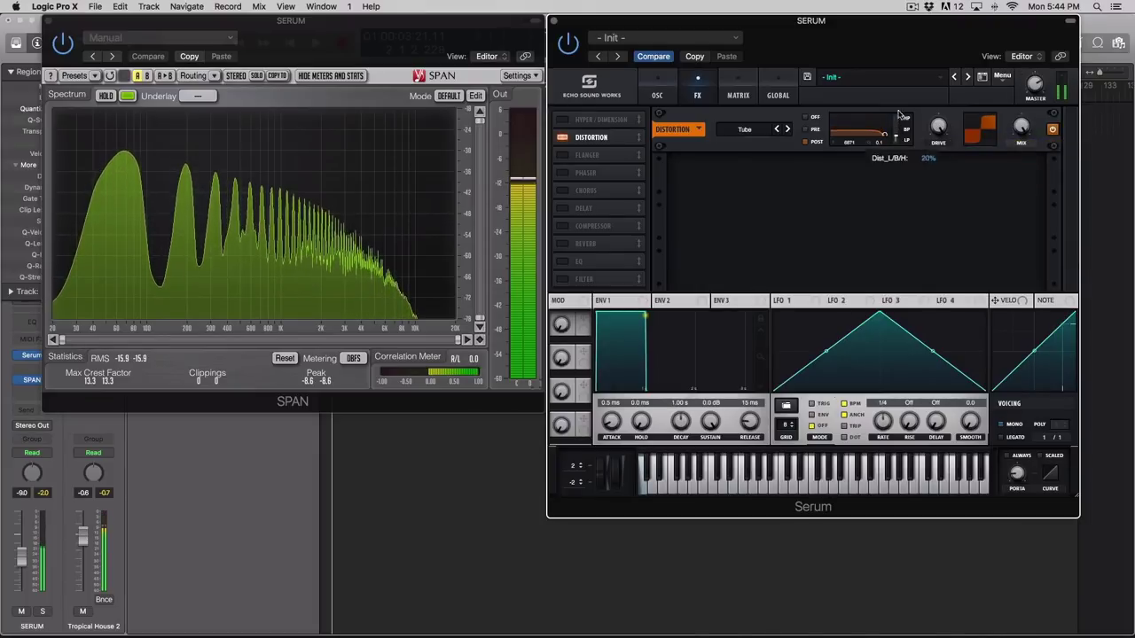
click(806, 142)
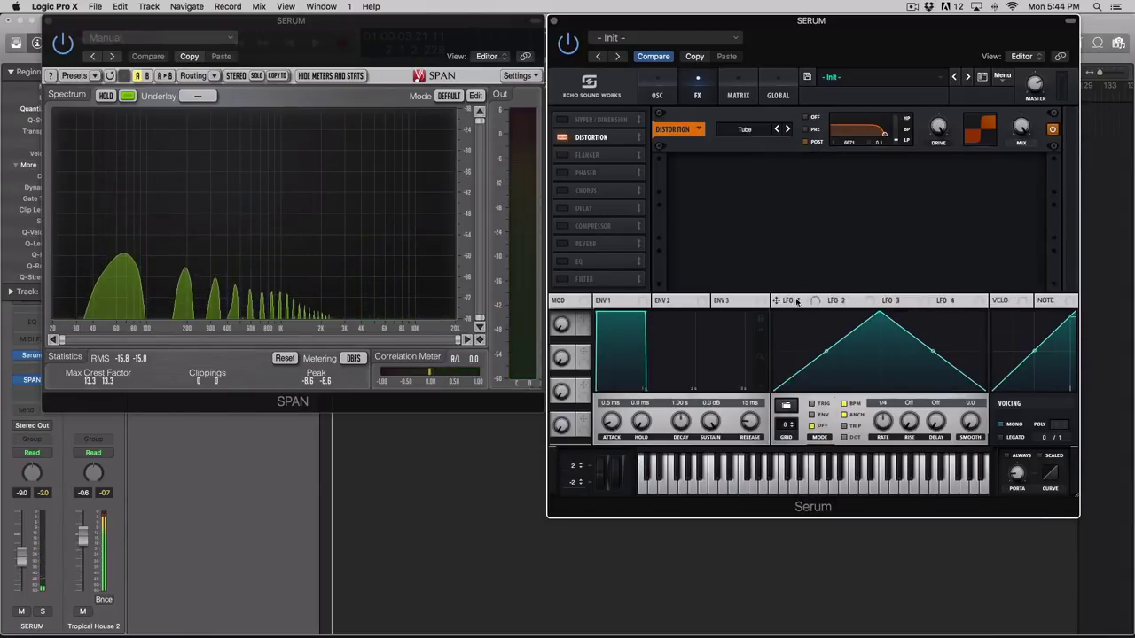
- Route a rising-ramp LFO 1 to distortion drive at full mix, then resample the output into OSC B
drag(878, 315, 984, 314)
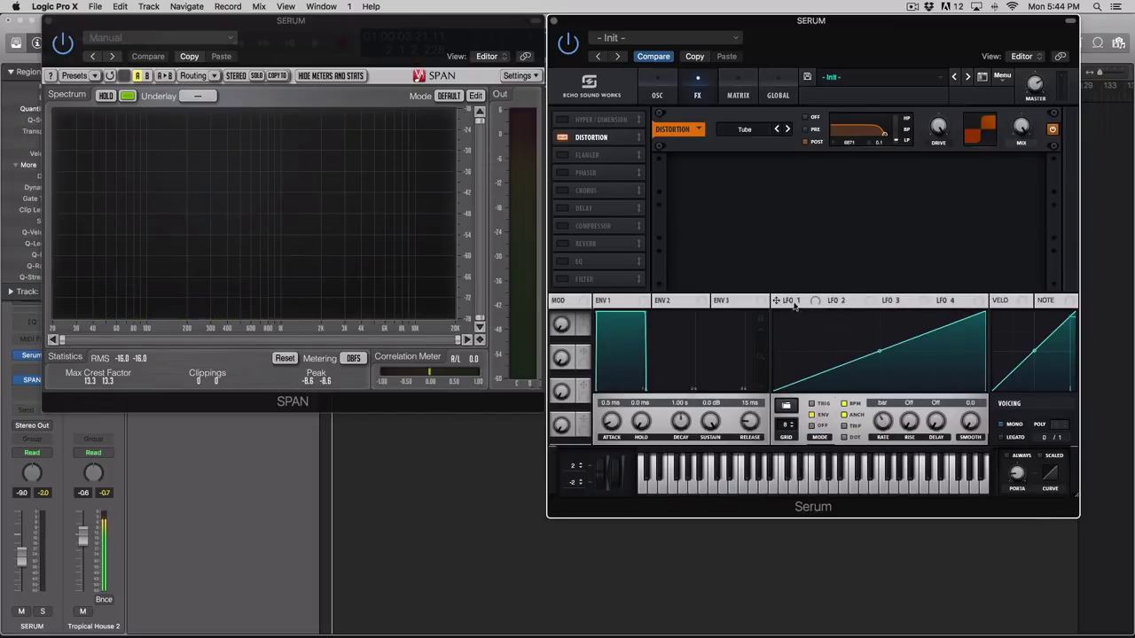
drag(1021, 126, 1019, 277)
drag(1021, 126, 1016, 10)
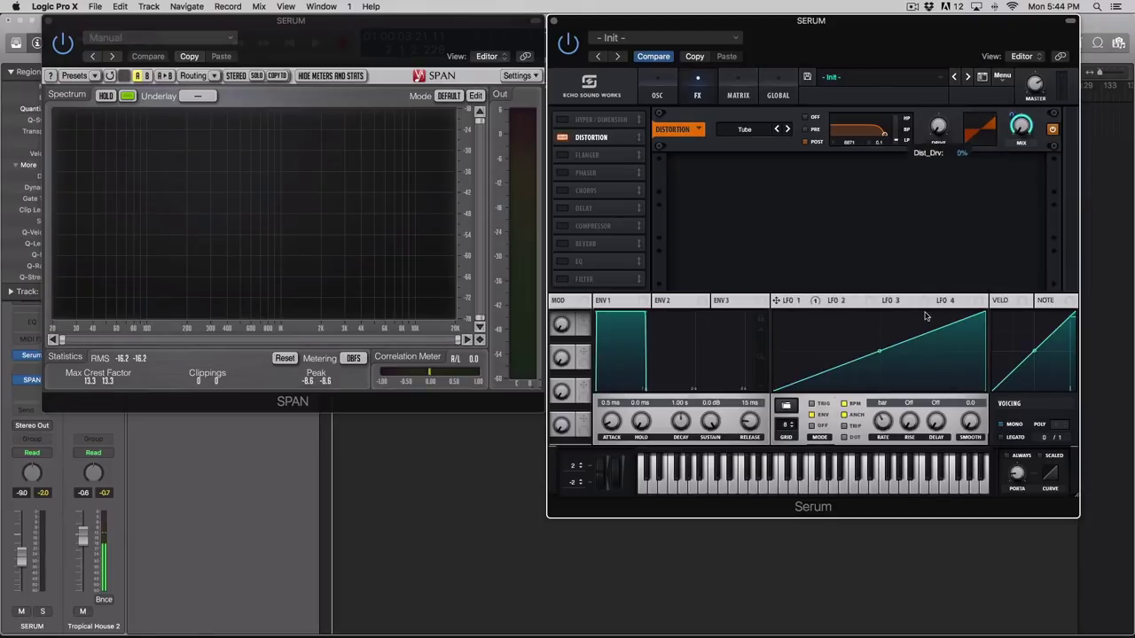
drag(785, 307, 936, 129)
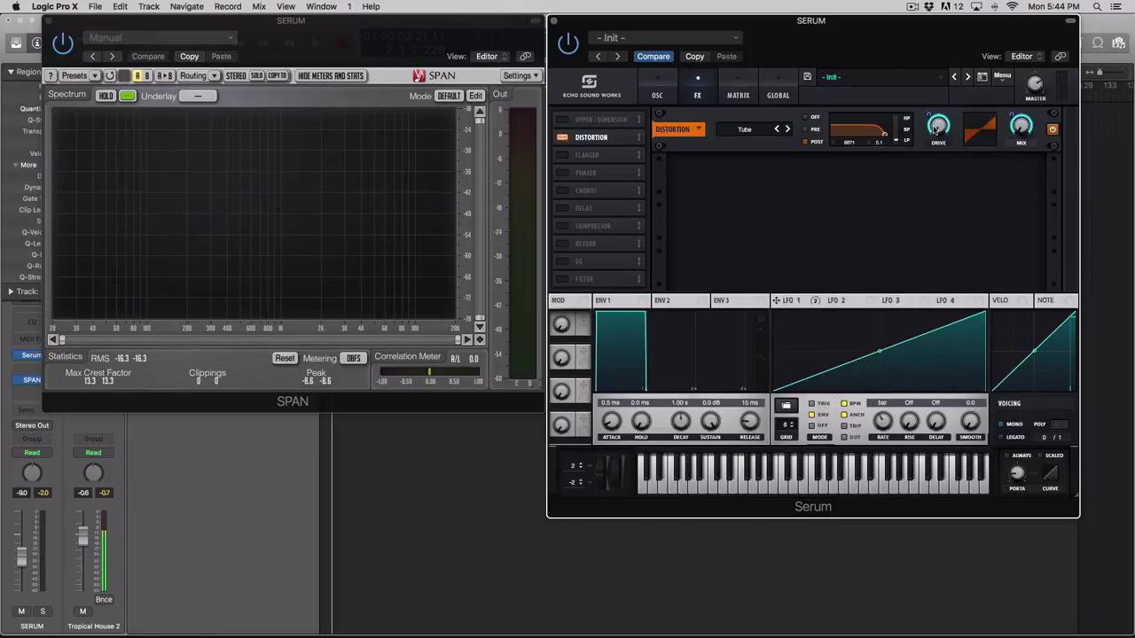
click(1000, 78)
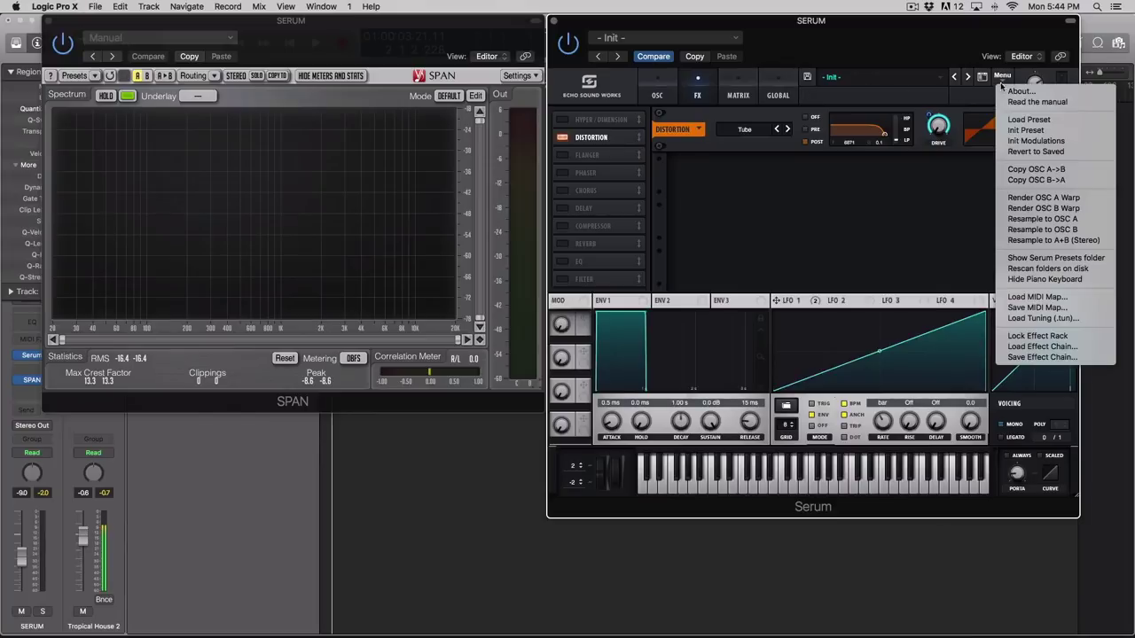
click(1072, 230)
- Turn off oscillator A, turn on oscillator B, and disable the distortion effect
click(656, 97)
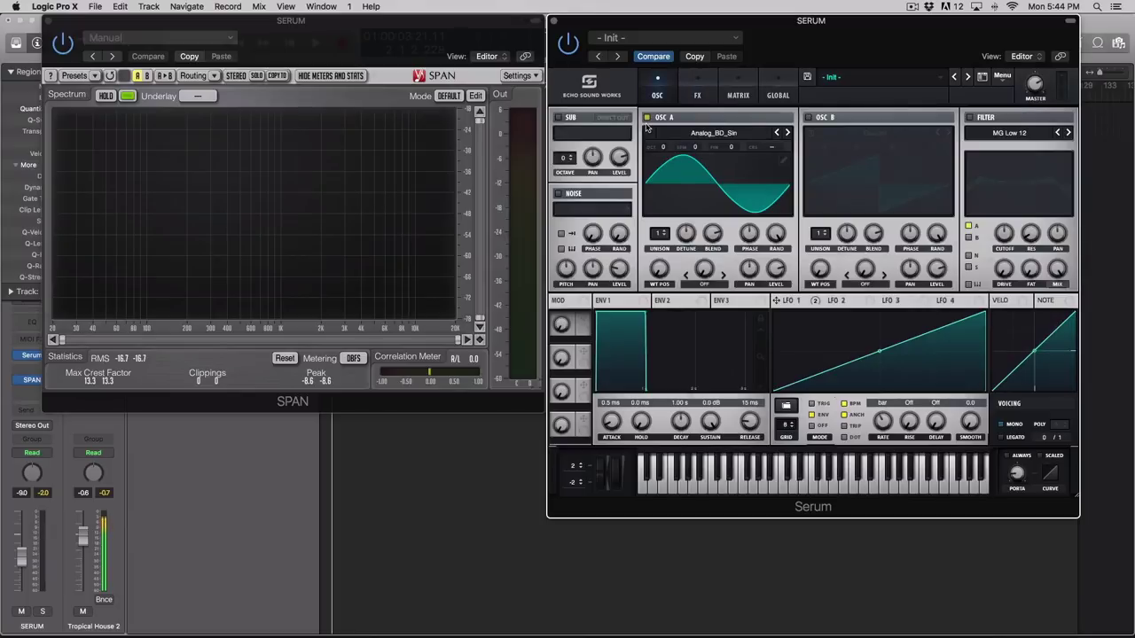
click(648, 118)
click(808, 118)
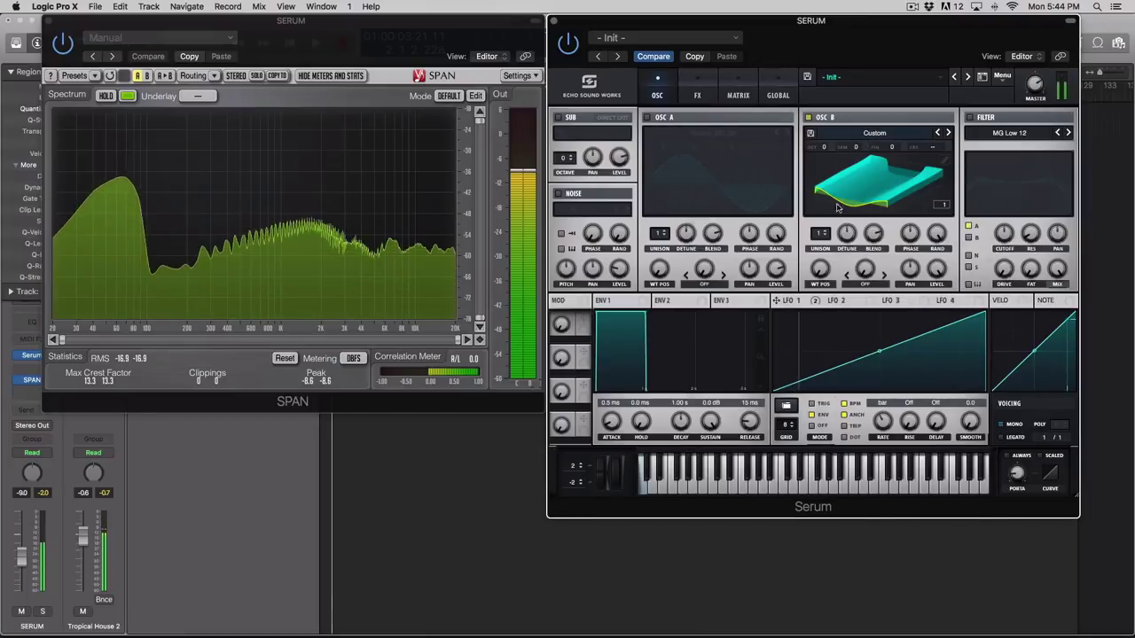
click(699, 95)
click(659, 113)
click(657, 95)
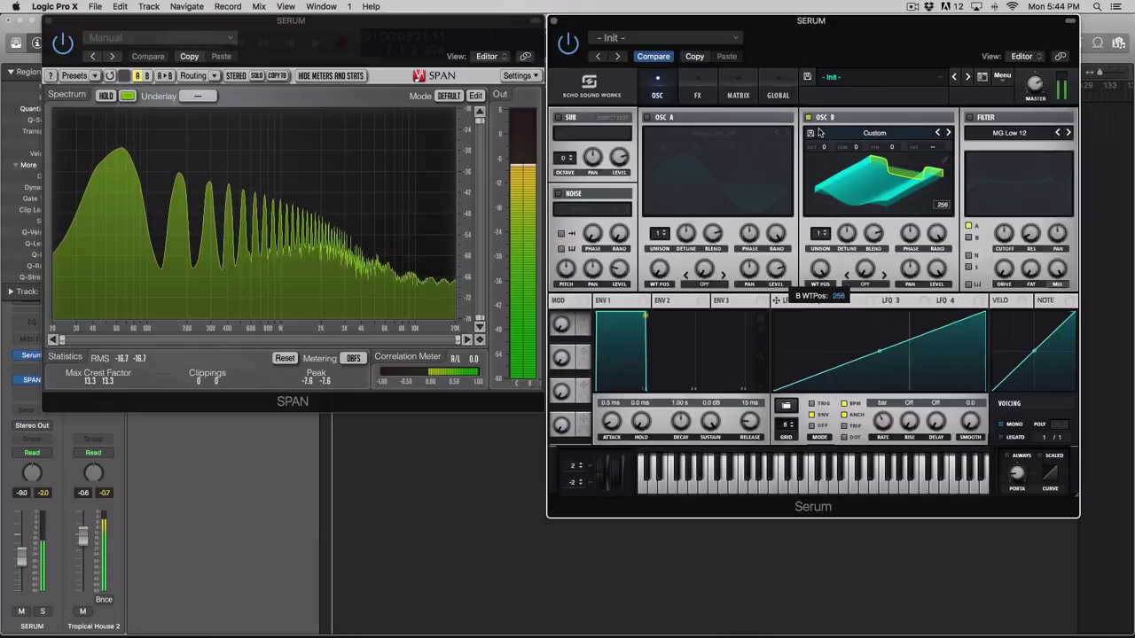
- Adjust OSC B's Custom wavetable position from 168 down to 1, checking flat and 3D views
drag(818, 268, 825, 152)
click(834, 178)
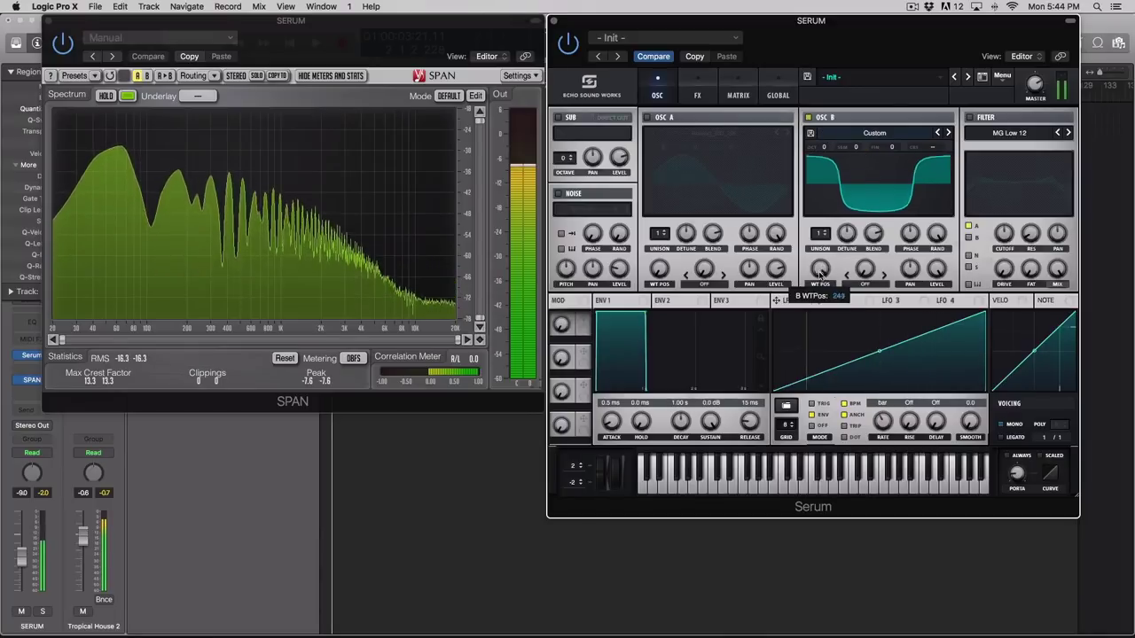
drag(820, 271, 820, 280)
click(863, 182)
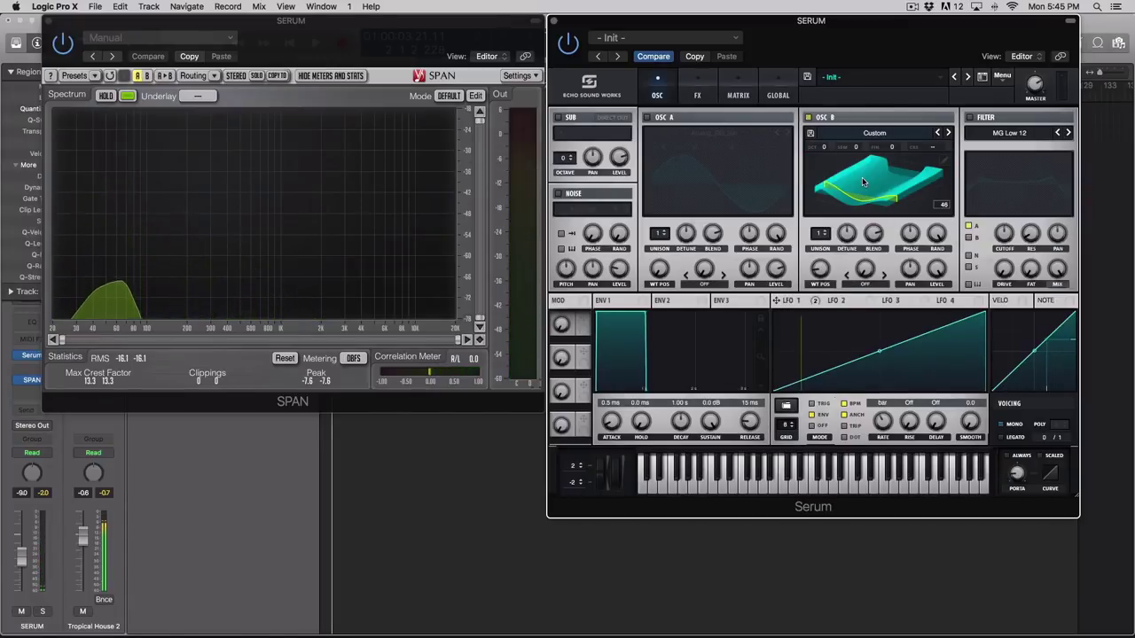
drag(820, 271, 820, 291)
click(873, 181)
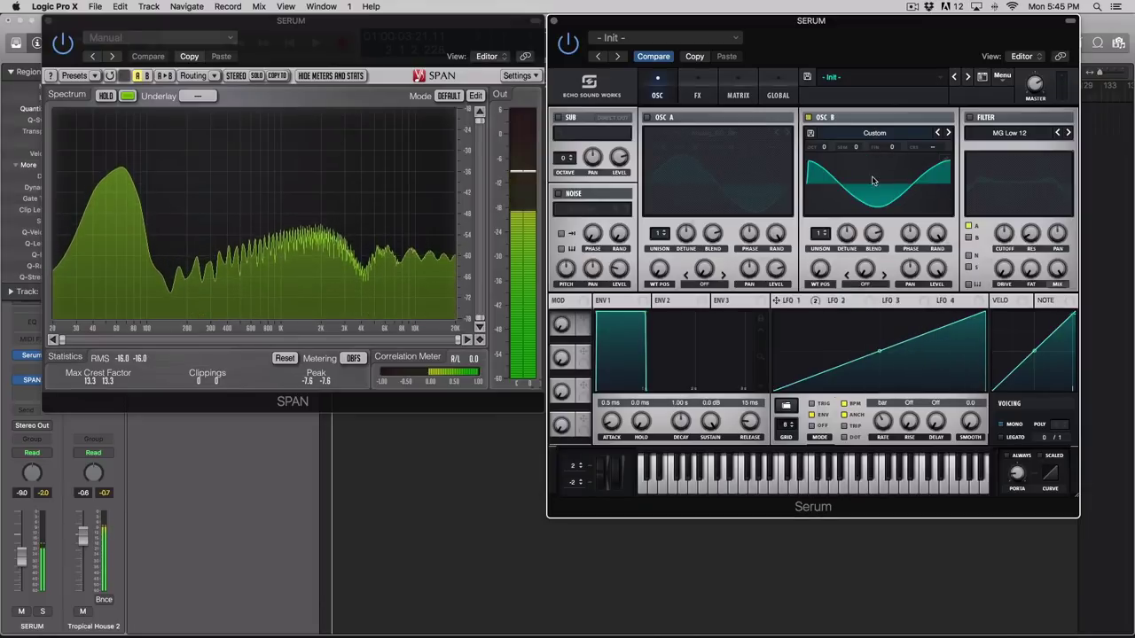
- Set Serum's filter to MG Low 18 on OSC B at about 578 Hz, then switch it off
click(969, 118)
click(1009, 132)
mouse_move(1015, 147)
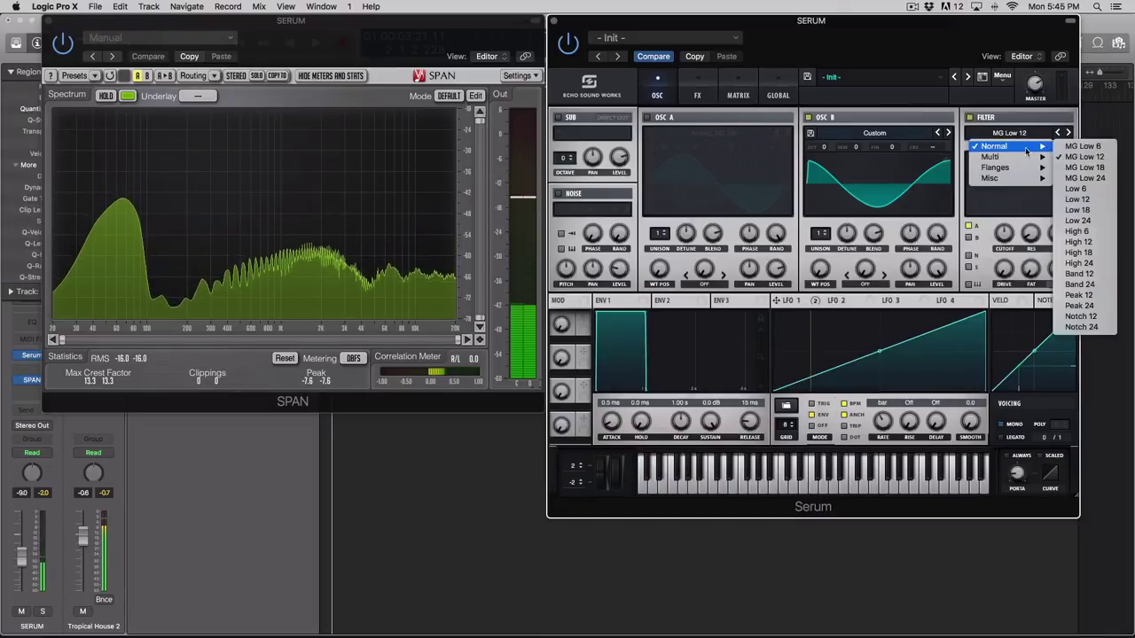
click(1083, 167)
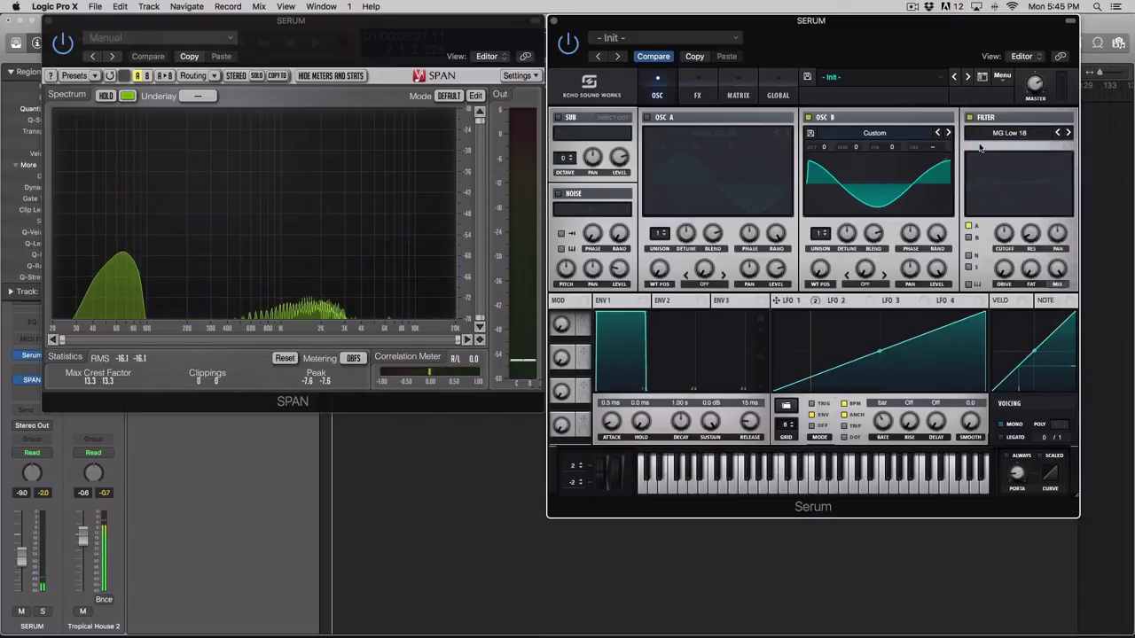
click(969, 237)
drag(1003, 233, 1005, 233)
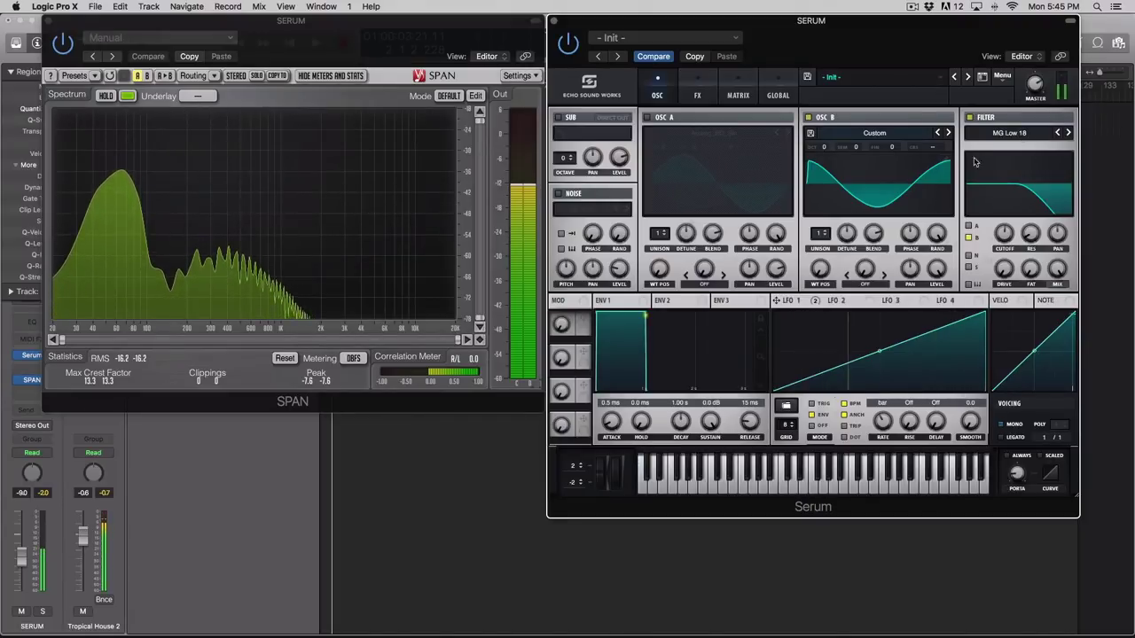
click(970, 117)
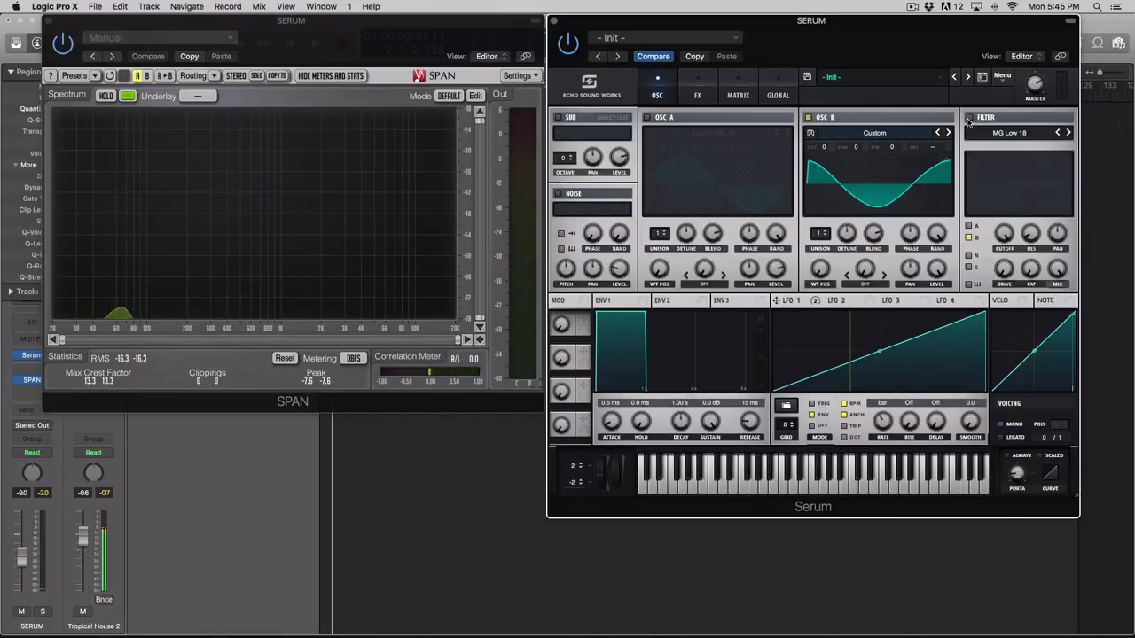
click(697, 94)
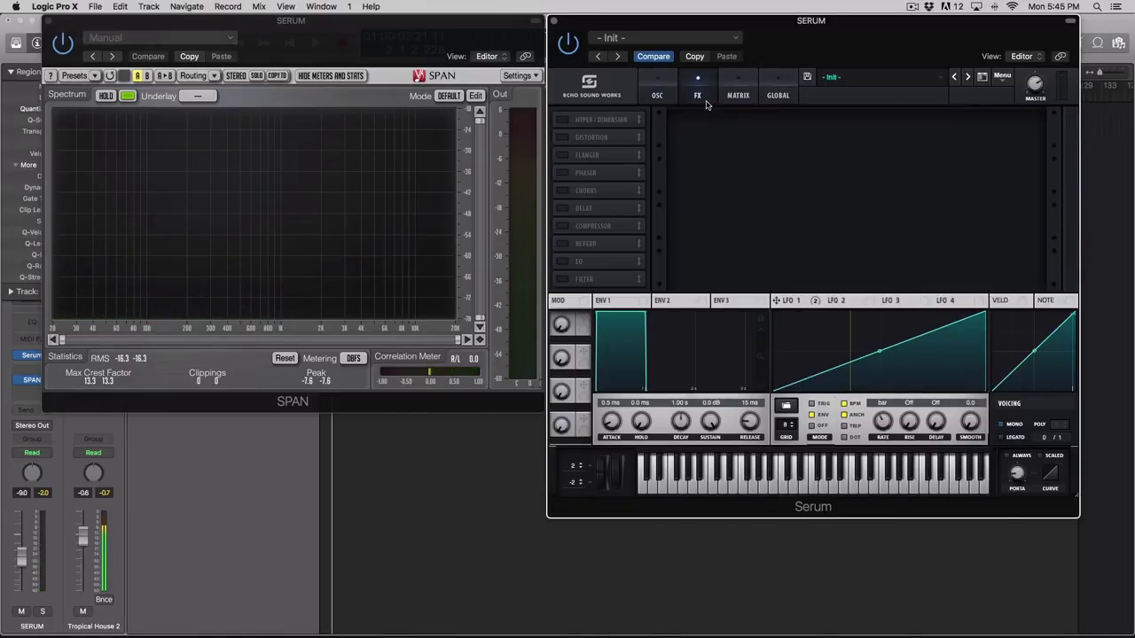
- Insert a stereo Amp Designer on the Serum channel using the Sunshine Stack model
click(22, 372)
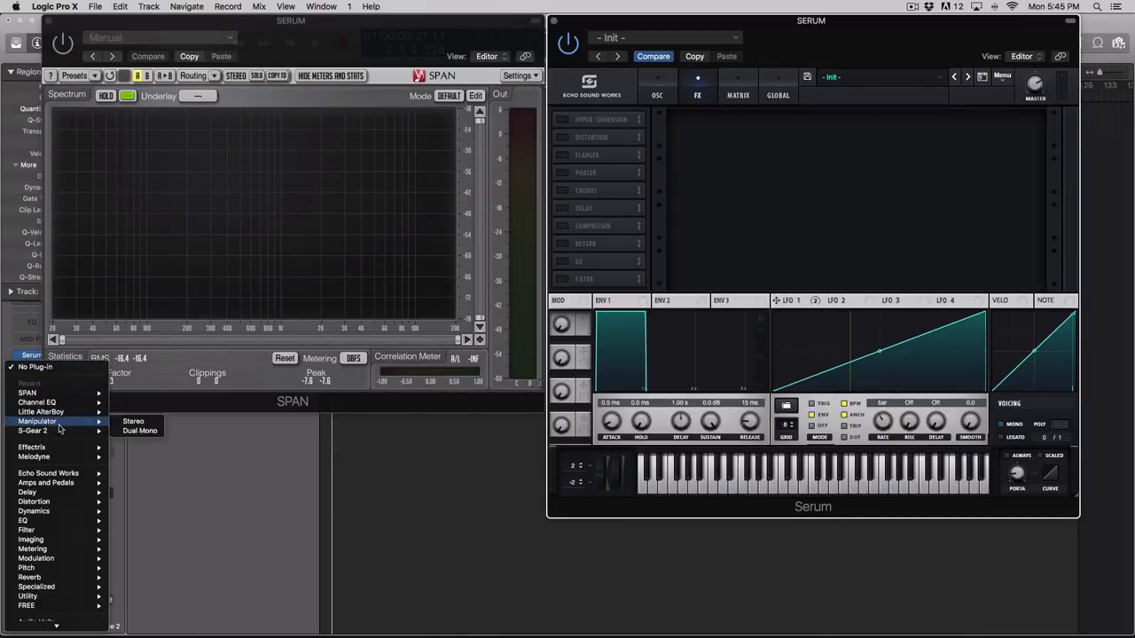
mouse_move(71, 476)
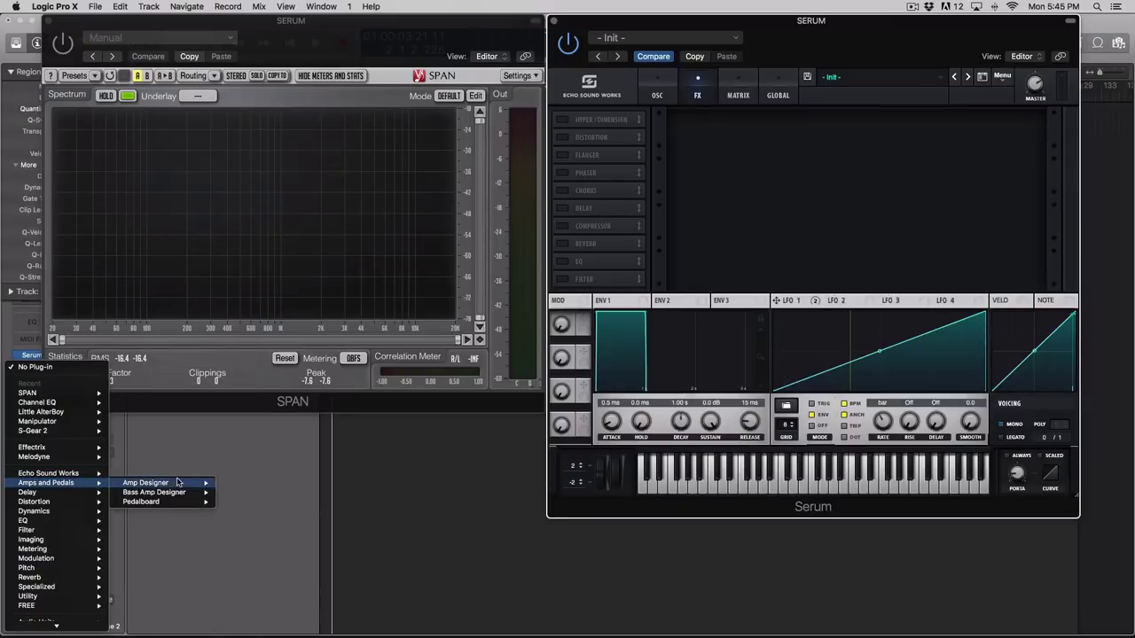
mouse_move(180, 483)
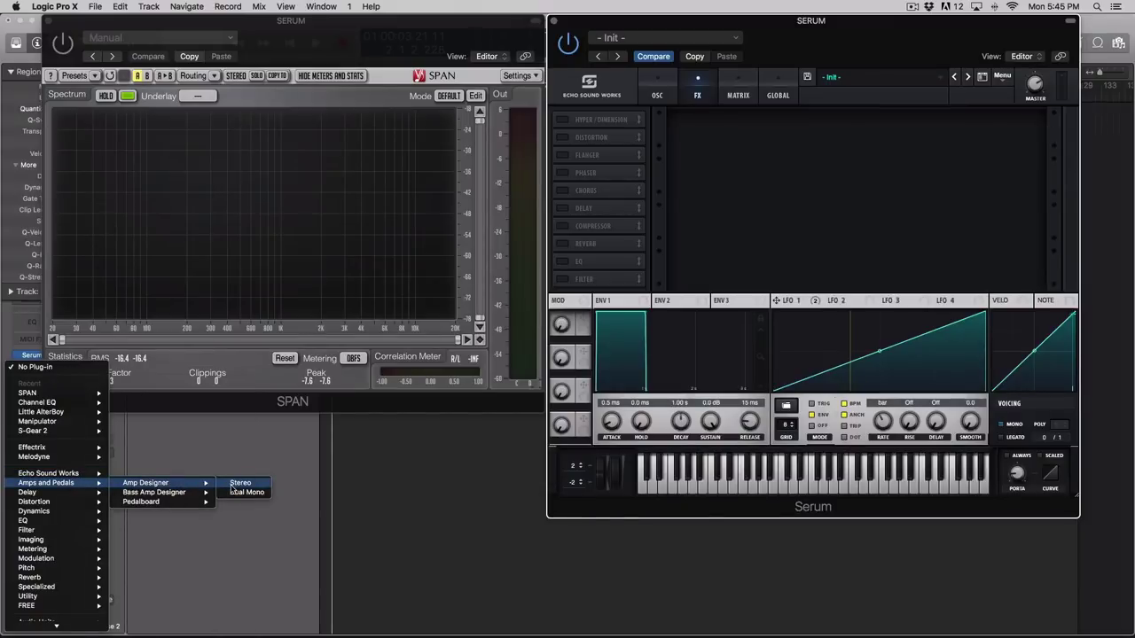
click(234, 484)
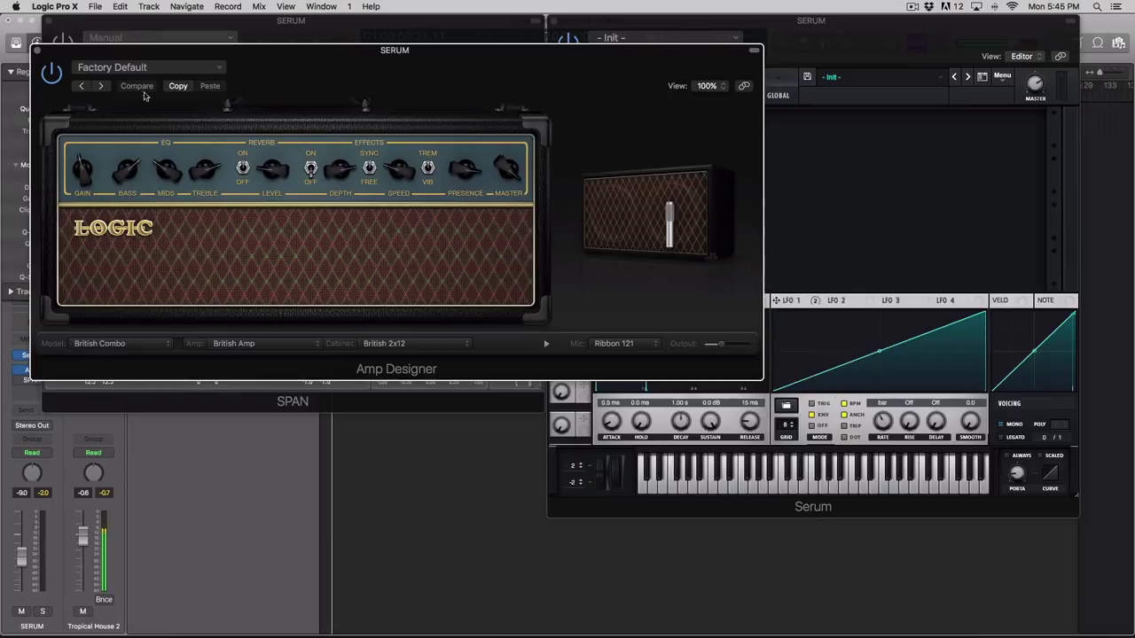
click(127, 344)
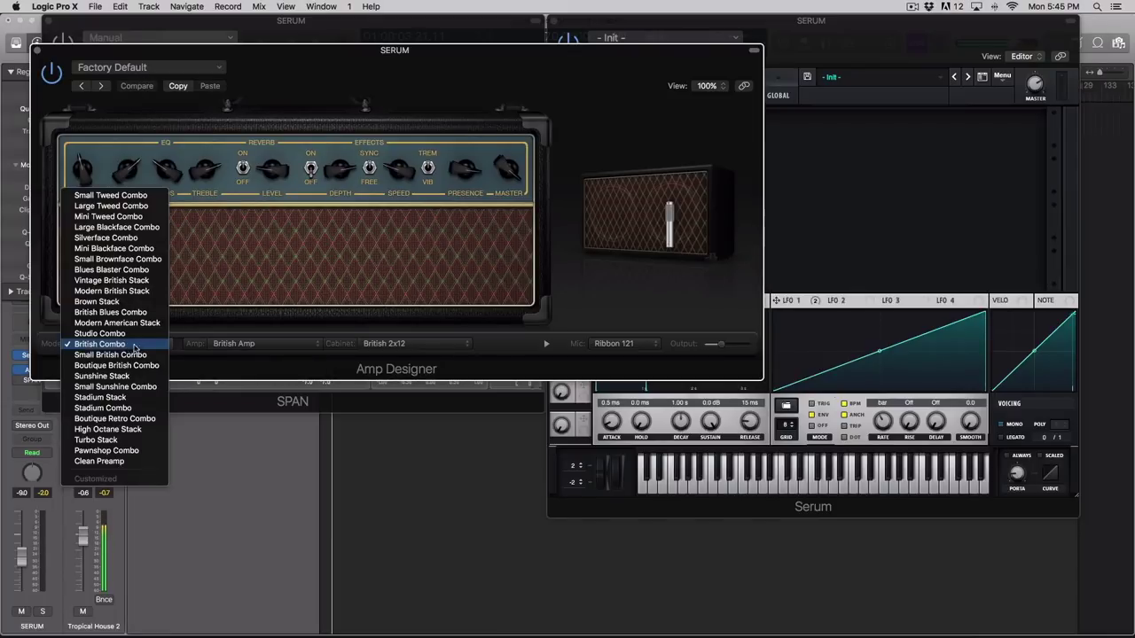
click(102, 376)
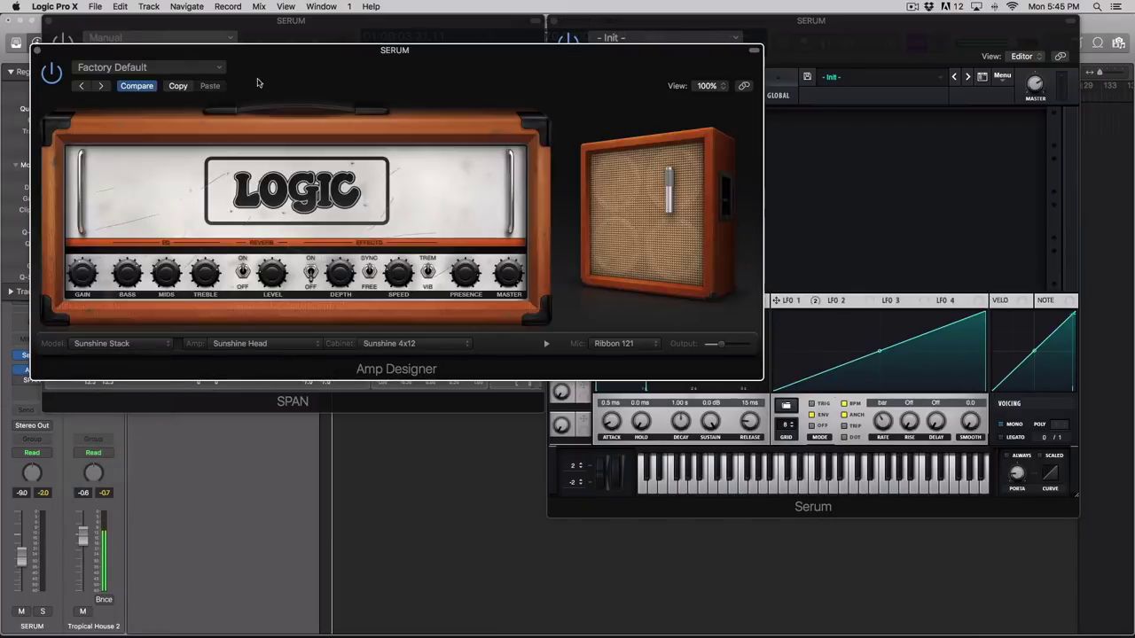
drag(268, 50, 481, 192)
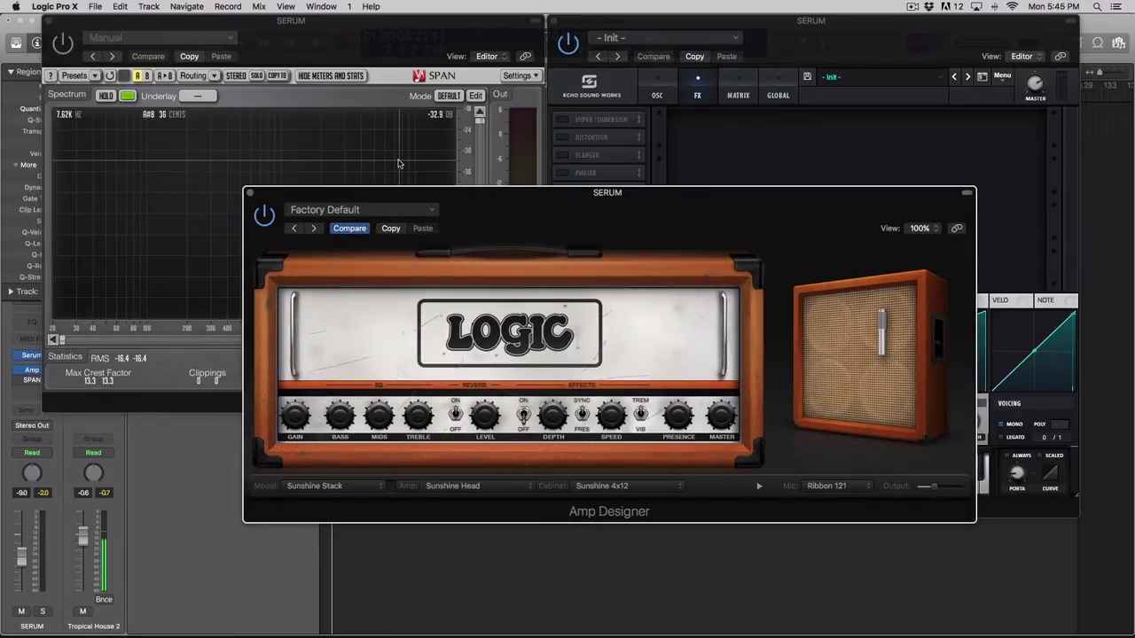
- Rearrange the Amp Designer window and bring SPAN, Serum and Amp Designer forward in turn
drag(549, 196, 306, 82)
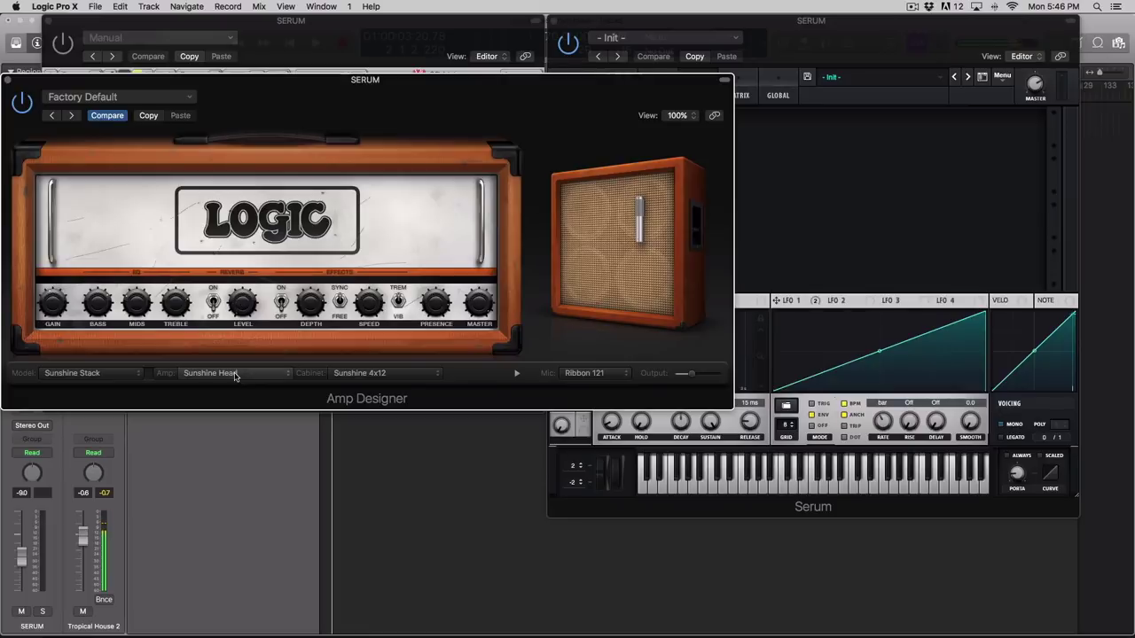
drag(425, 87, 634, 146)
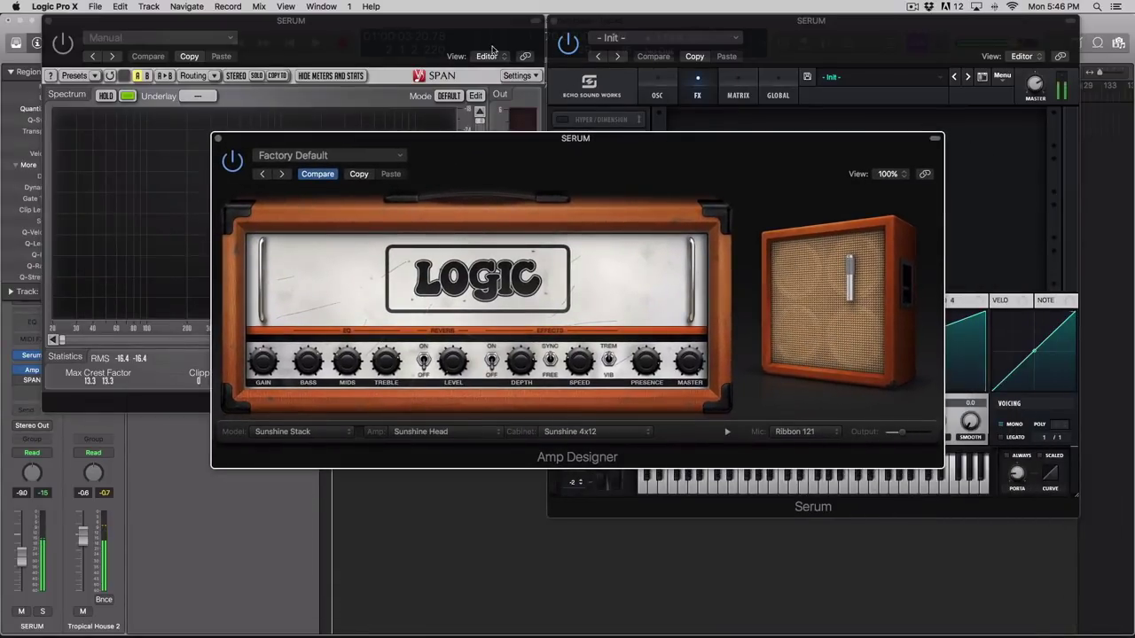
click(465, 73)
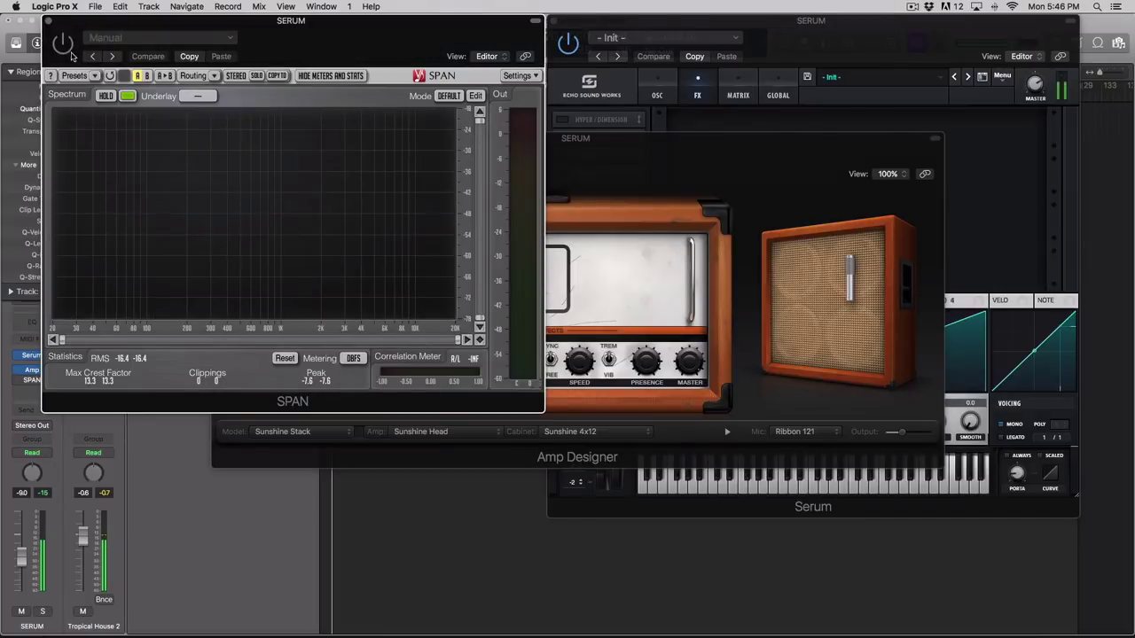
click(658, 92)
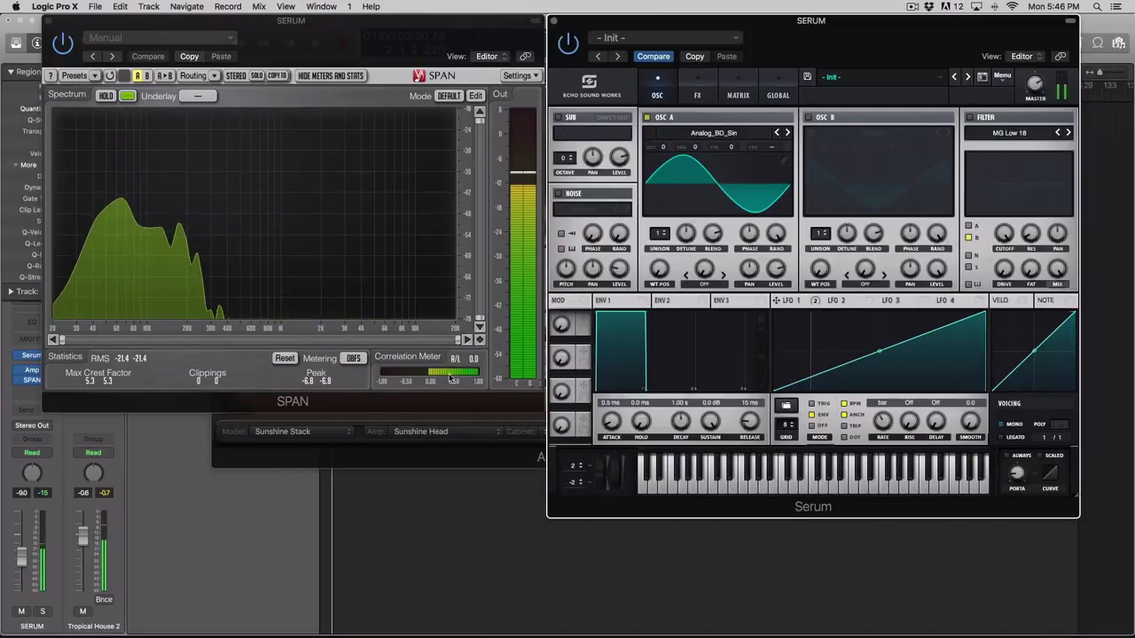
click(425, 448)
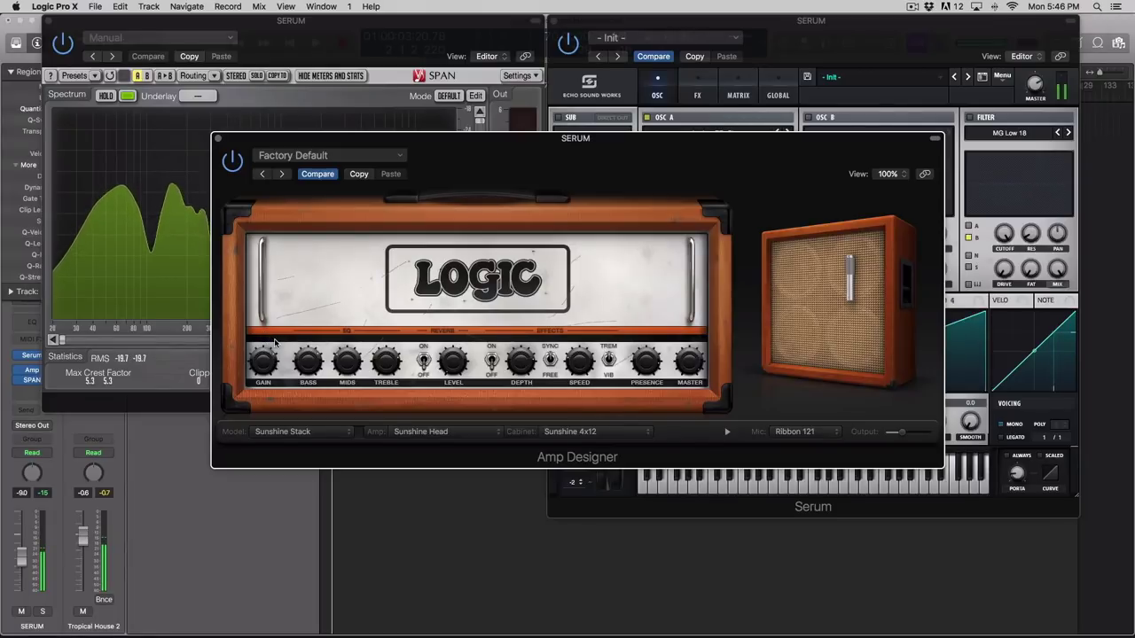
drag(275, 342, 539, 317)
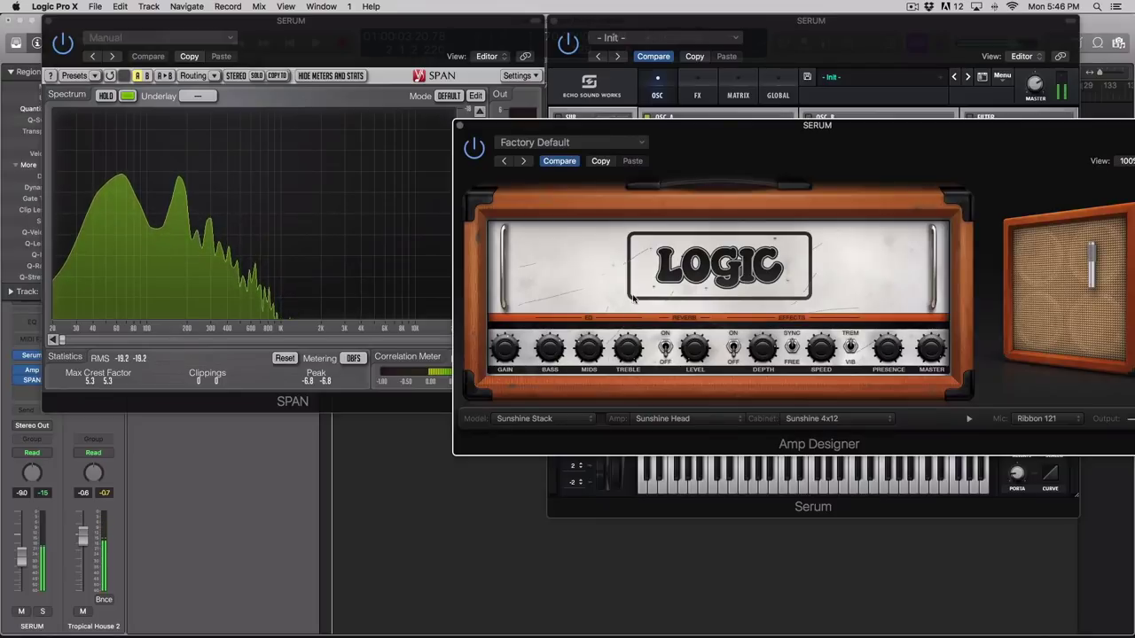